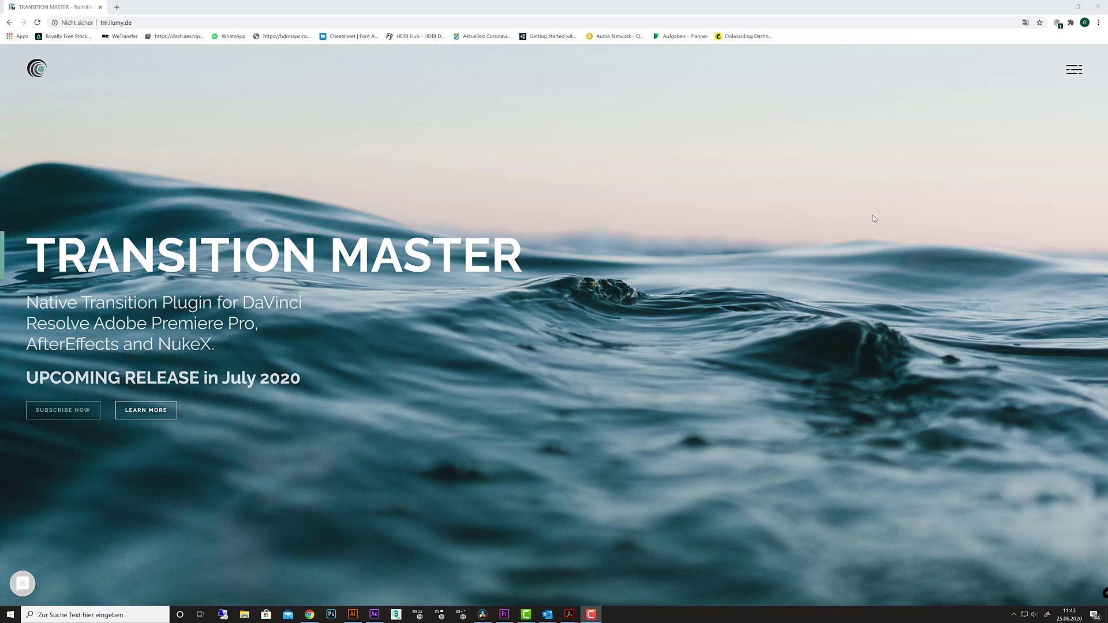
Reveal DaVinci Resolve, open the Effects Library search, then switch to the Premiere Pro project
left_click(1058, 7)
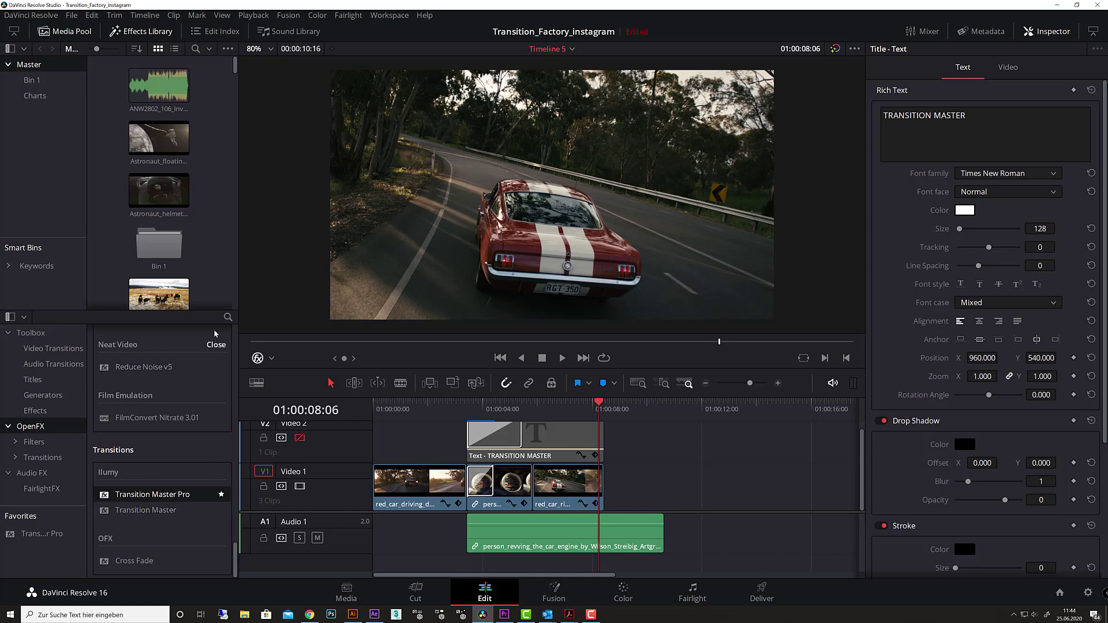
left_click(228, 318)
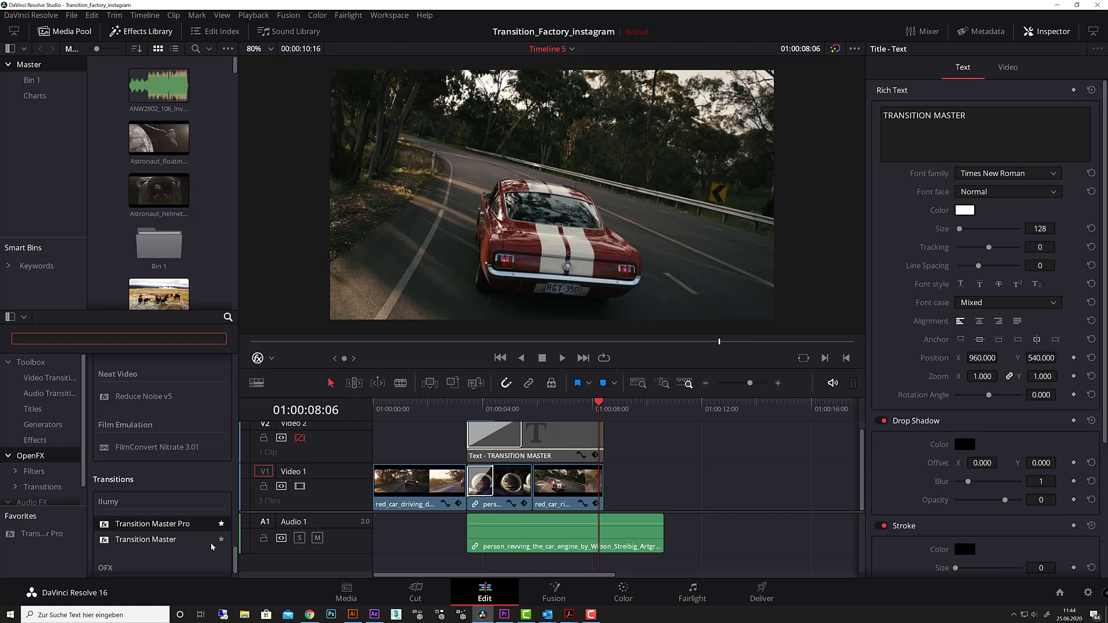
left_click(504, 615)
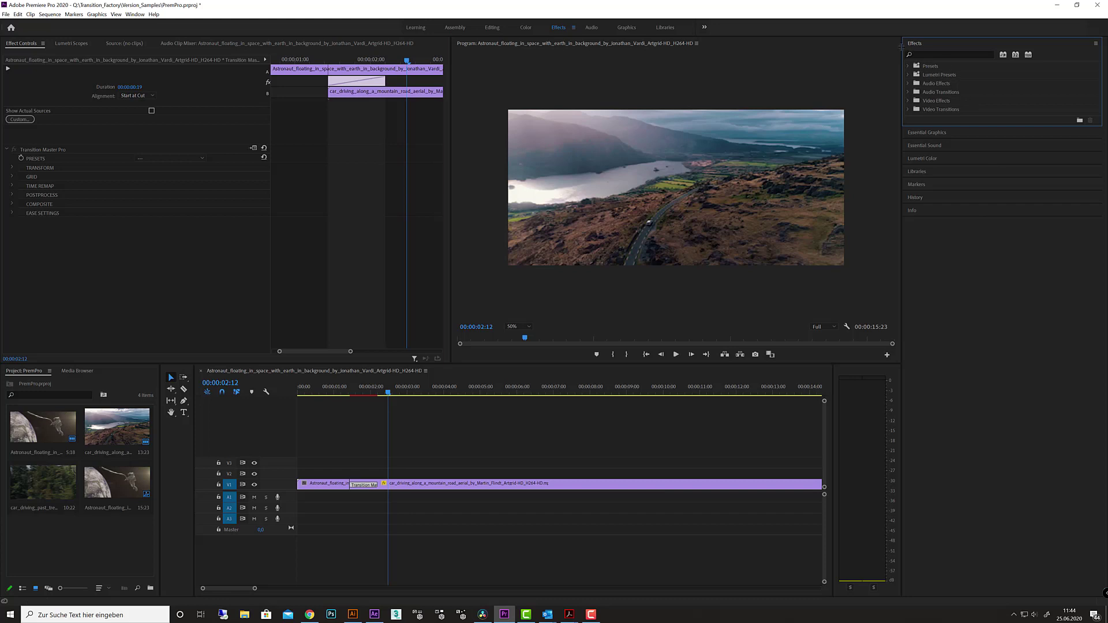
Expand Video Transitions > Illumy in Premiere's Effects panel, then switch to After Effects
left_click(909, 109)
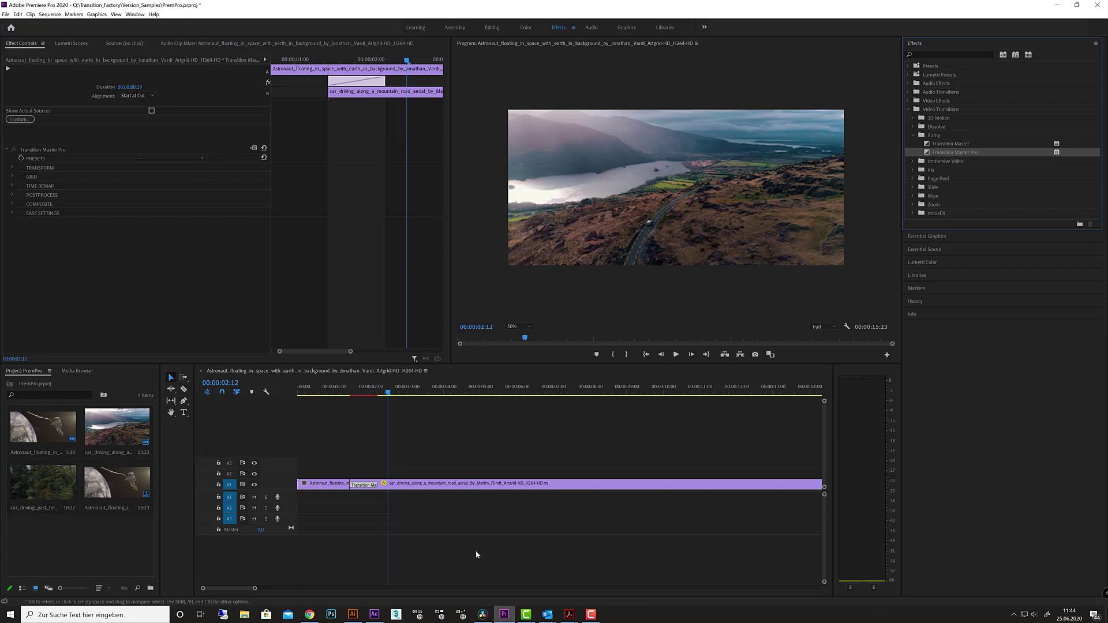
left_click(378, 613)
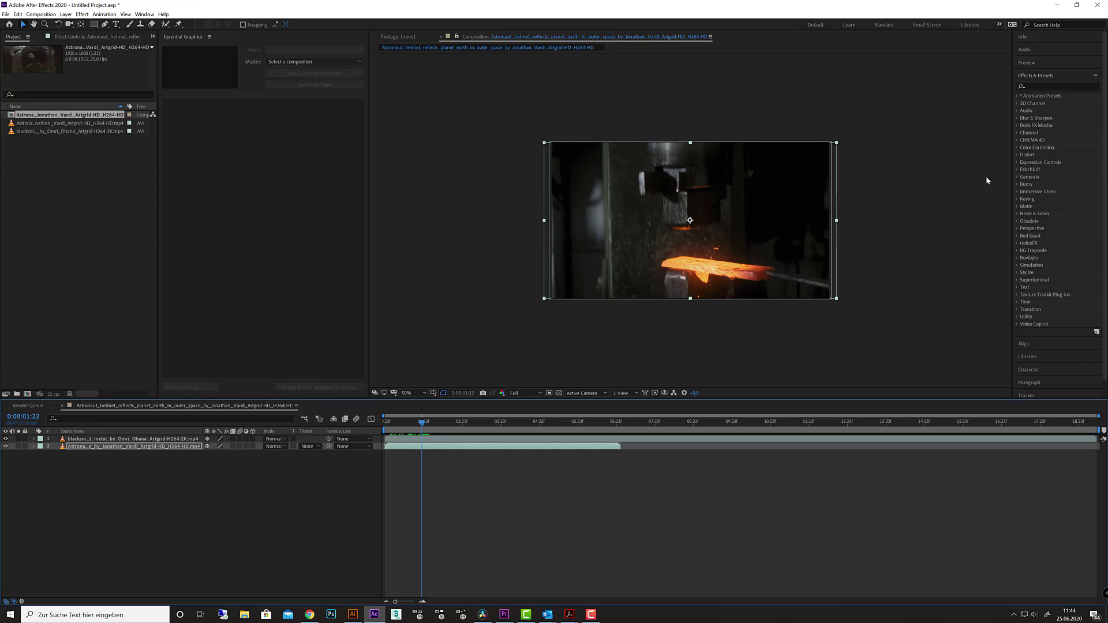
Search Effects & Presets for 'tran', clear the query, and expand the Illumy category
left_click(1048, 86)
type("tran")
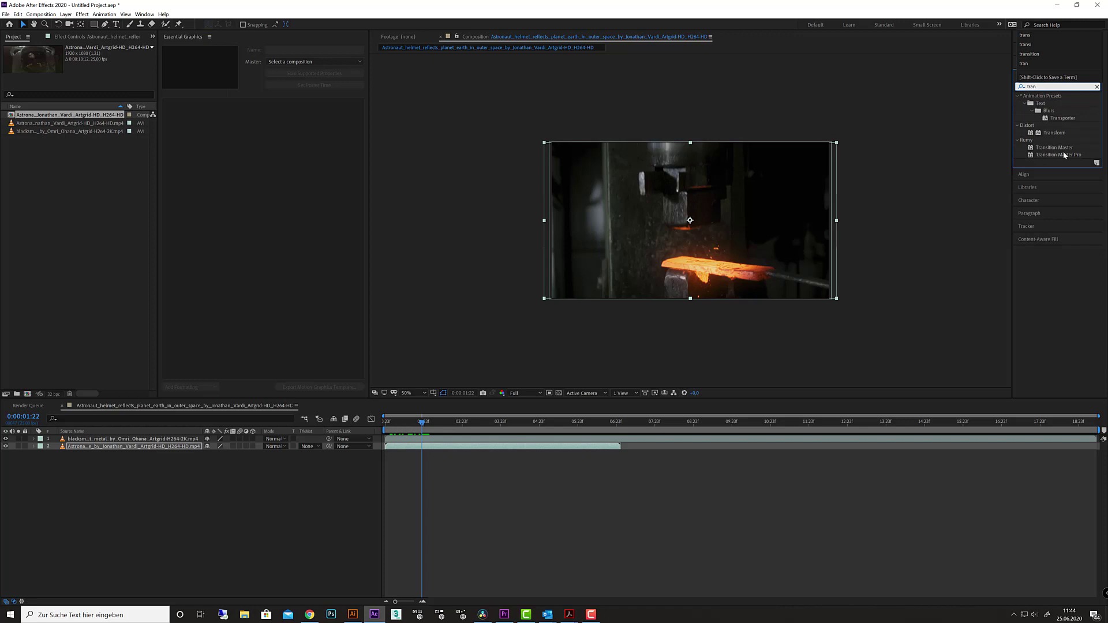
double_click(1046, 87)
key("BackSpace")
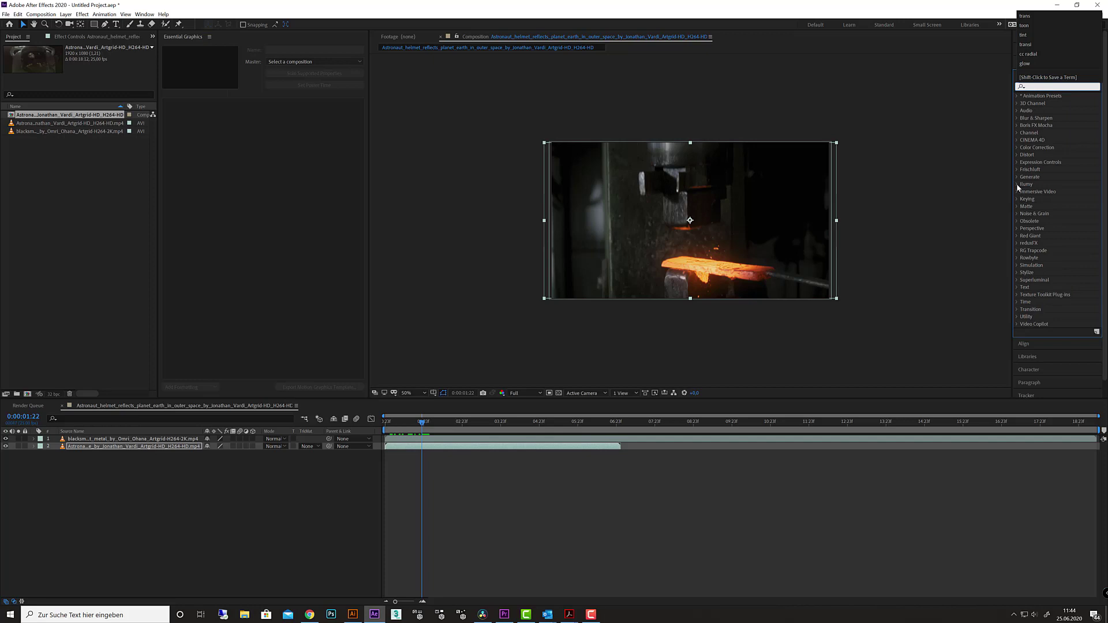
left_click(1015, 184)
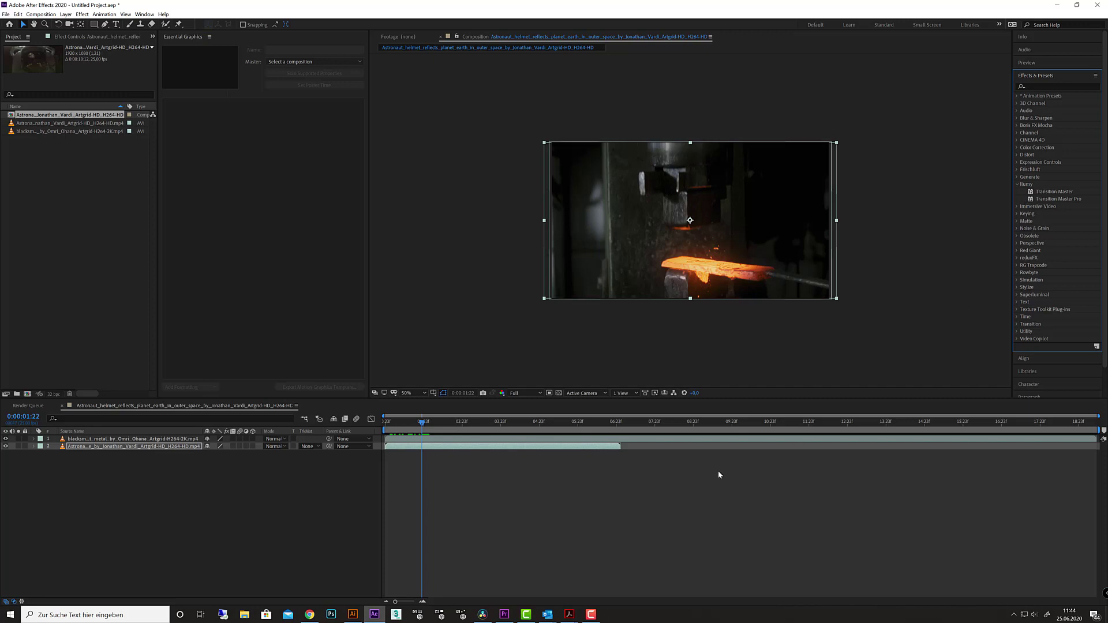
Return to DaVinci Resolve and drag the playhead back to 01:00:05:21 on the red car shot
left_click(482, 615)
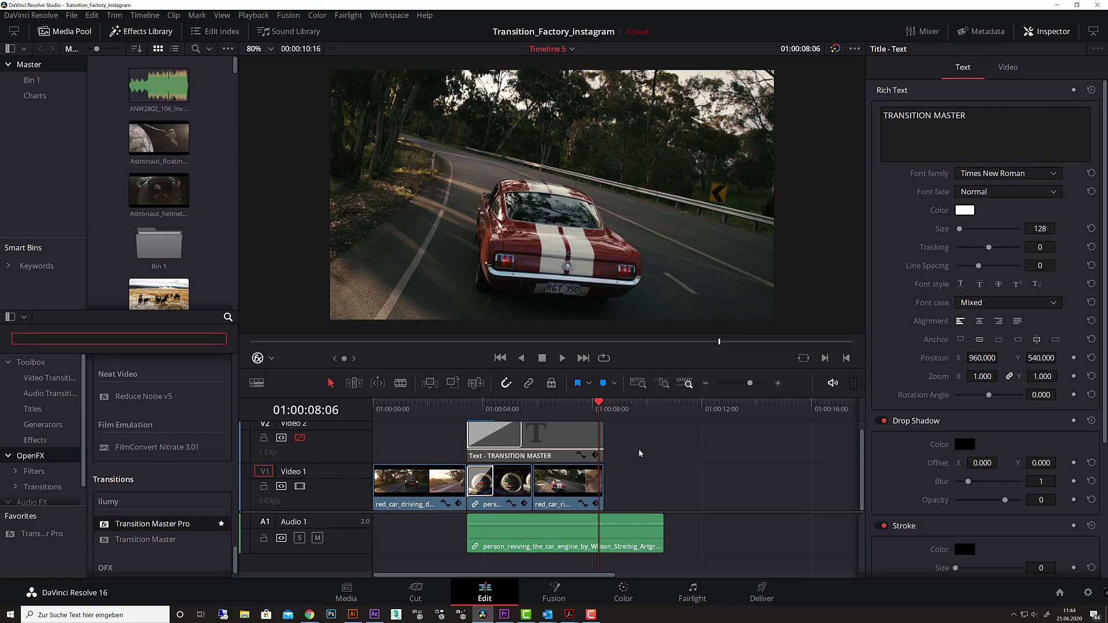
left_click_drag(573, 407, 541, 411)
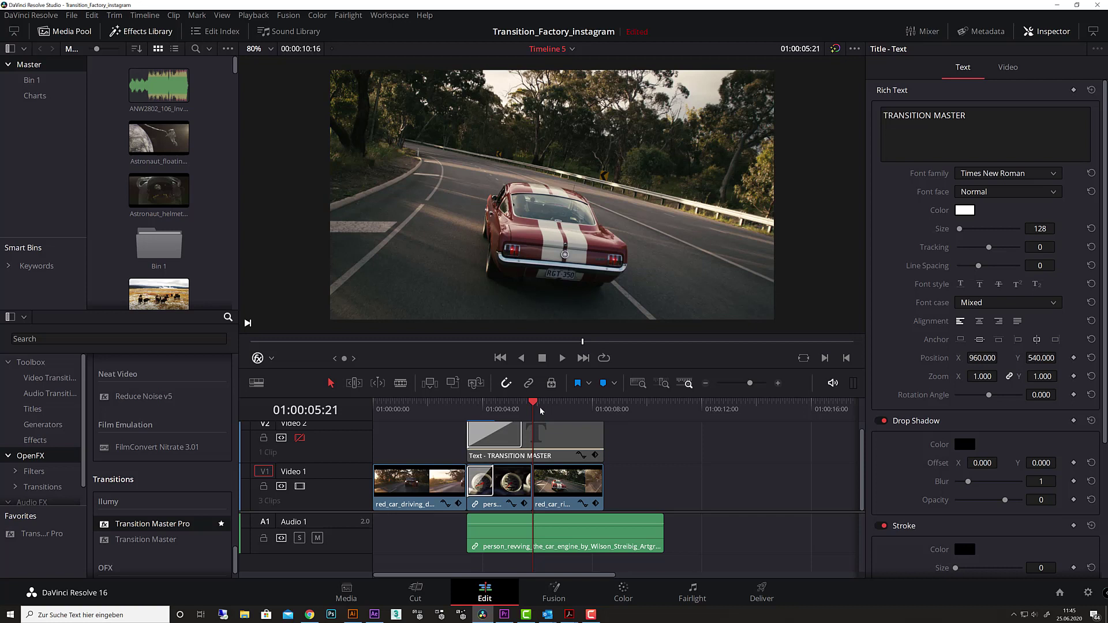
Put Transition Master Pro on the V1 gauge/red-car cut, lengthen it to 36 frames, and show its OpenFX controls
mouse_move(533, 402)
left_mouse_down()
mouse_move(559, 403)
mouse_move(543, 403)
left_mouse_up()
left_click_drag(140, 525, 526, 503)
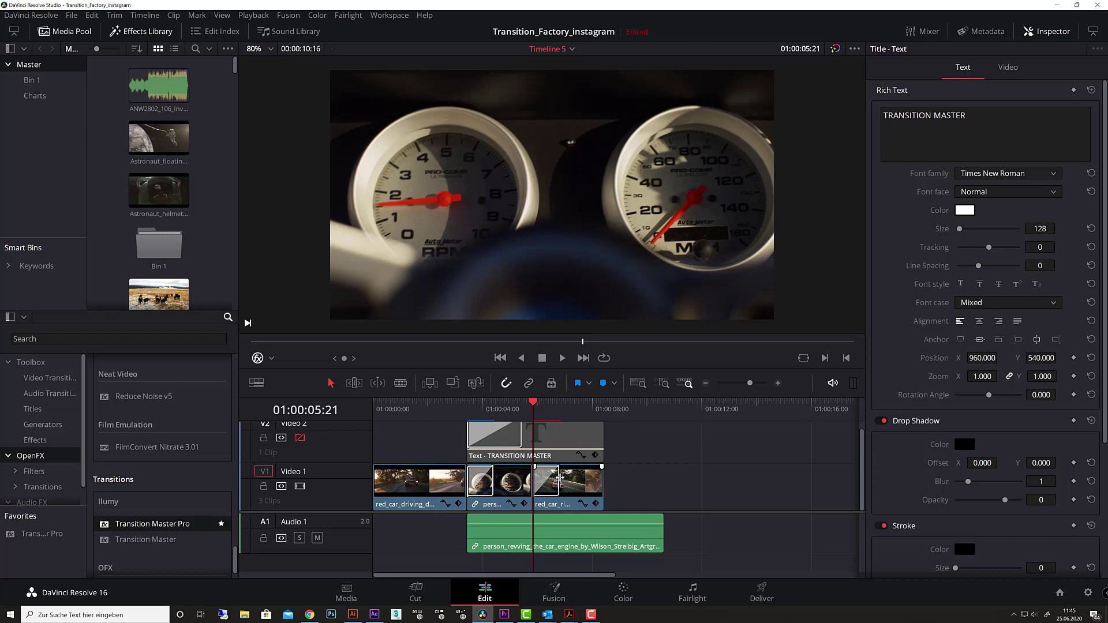
left_click_drag(560, 476, 571, 477)
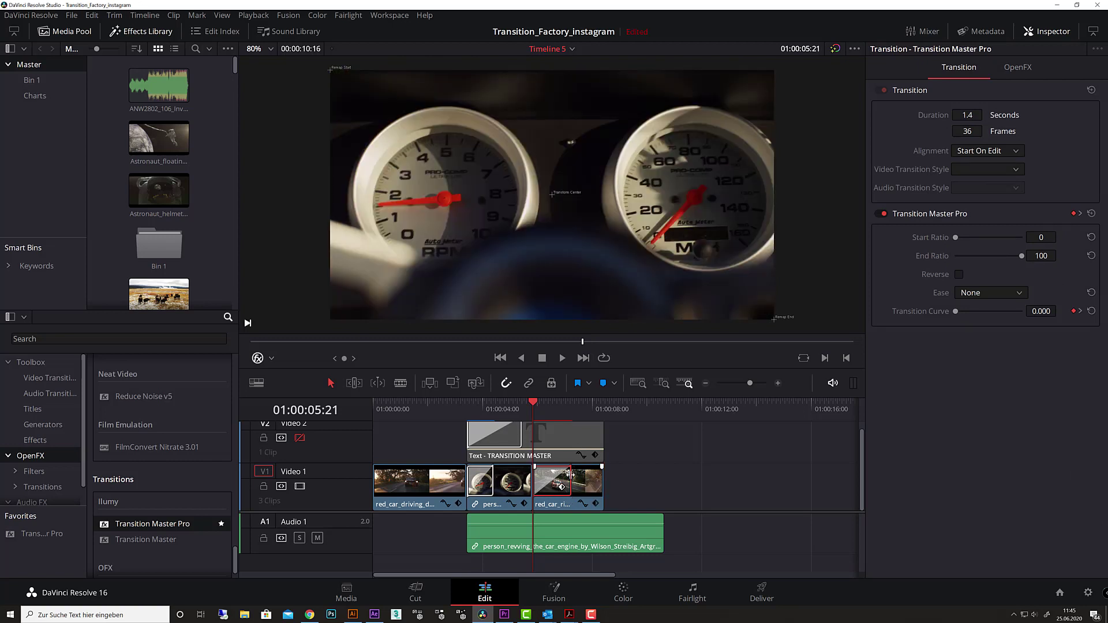
left_click(1015, 67)
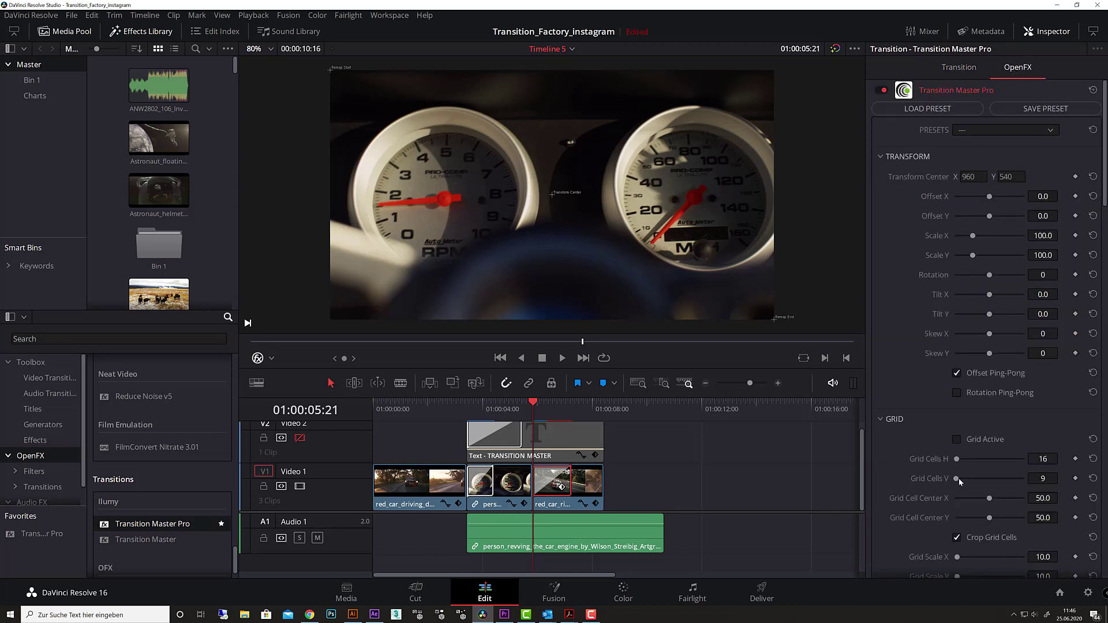
In Premiere, apply Transition Master Pro at the V1 edit point, select it, and set the playhead to 00:00:02:01
left_click(503, 615)
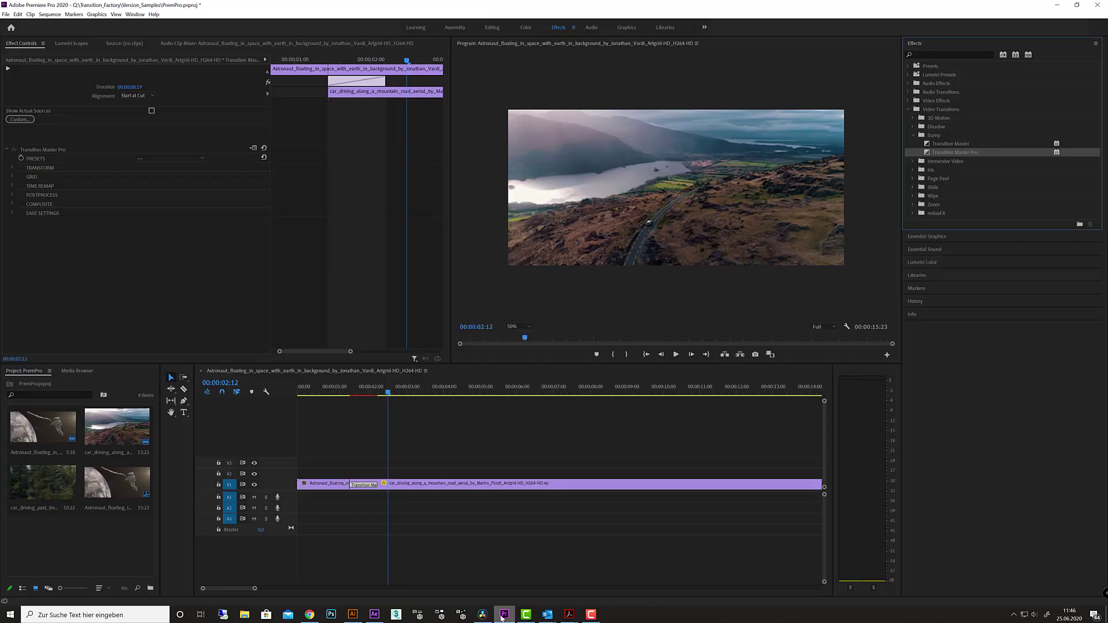
left_click_drag(934, 152, 384, 488)
left_click(384, 486)
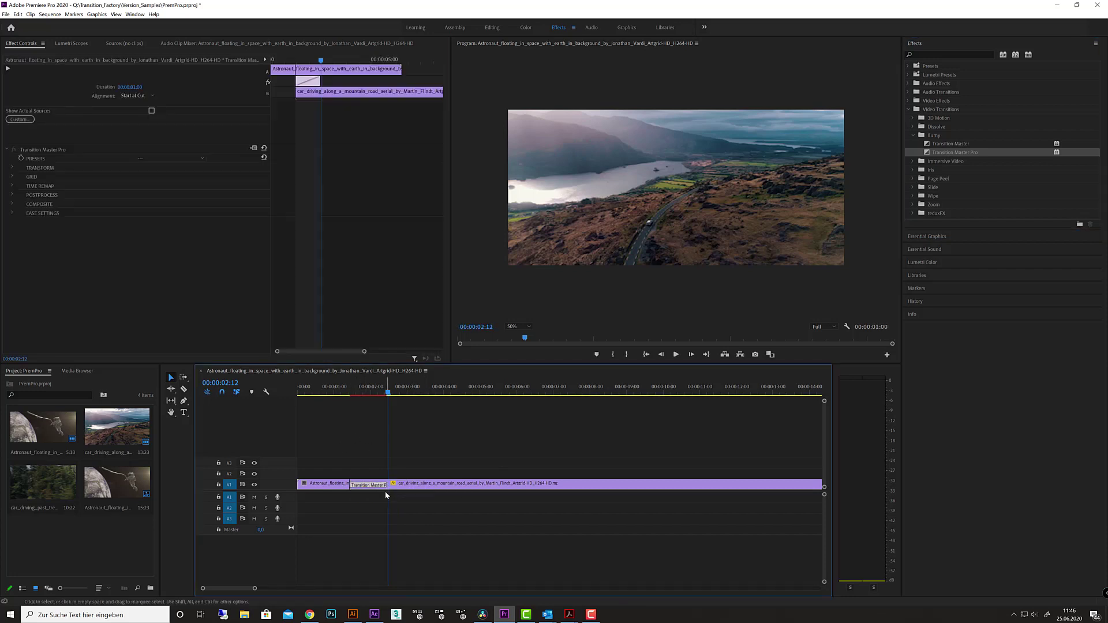
left_click_drag(378, 392, 371, 393)
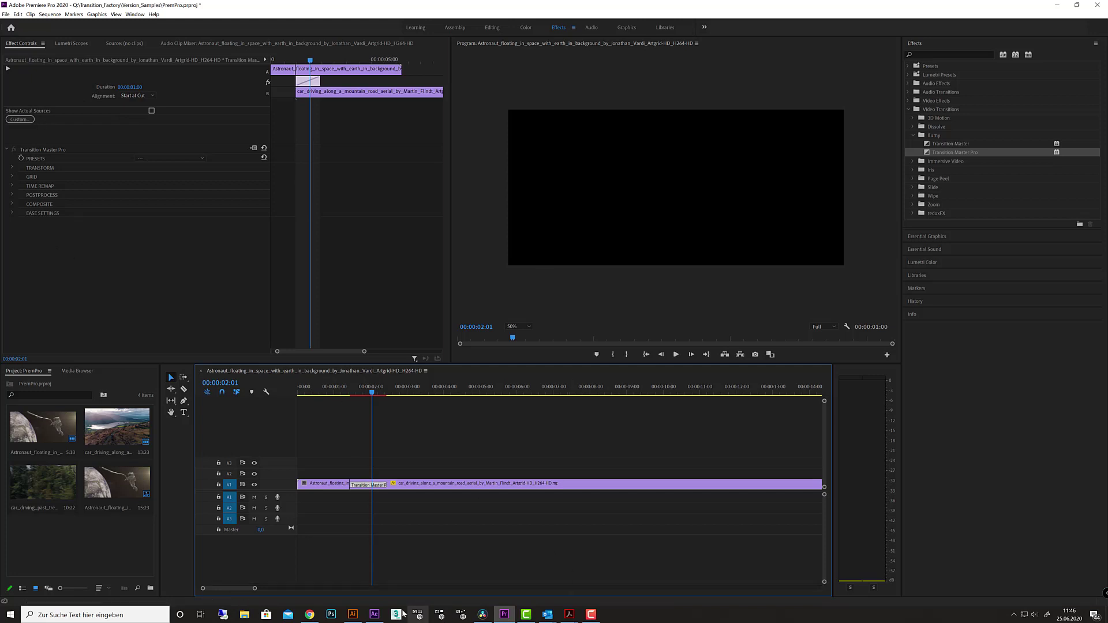
In After Effects, apply Transition Master Pro to the blacksmith layer at 0:00:01:15
left_click(382, 615)
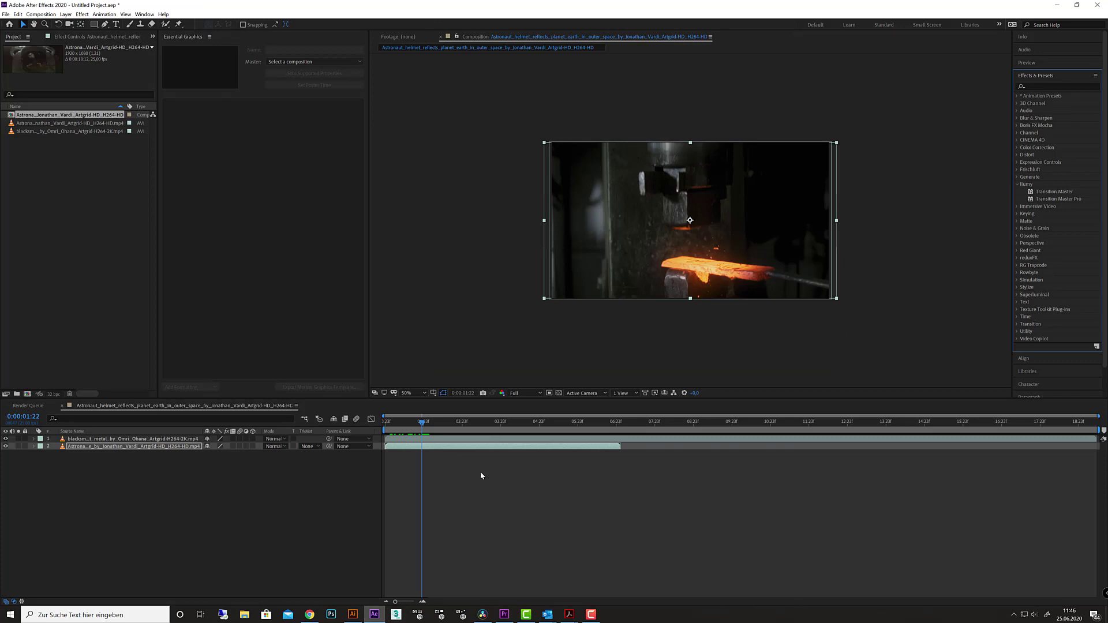
left_click(405, 440)
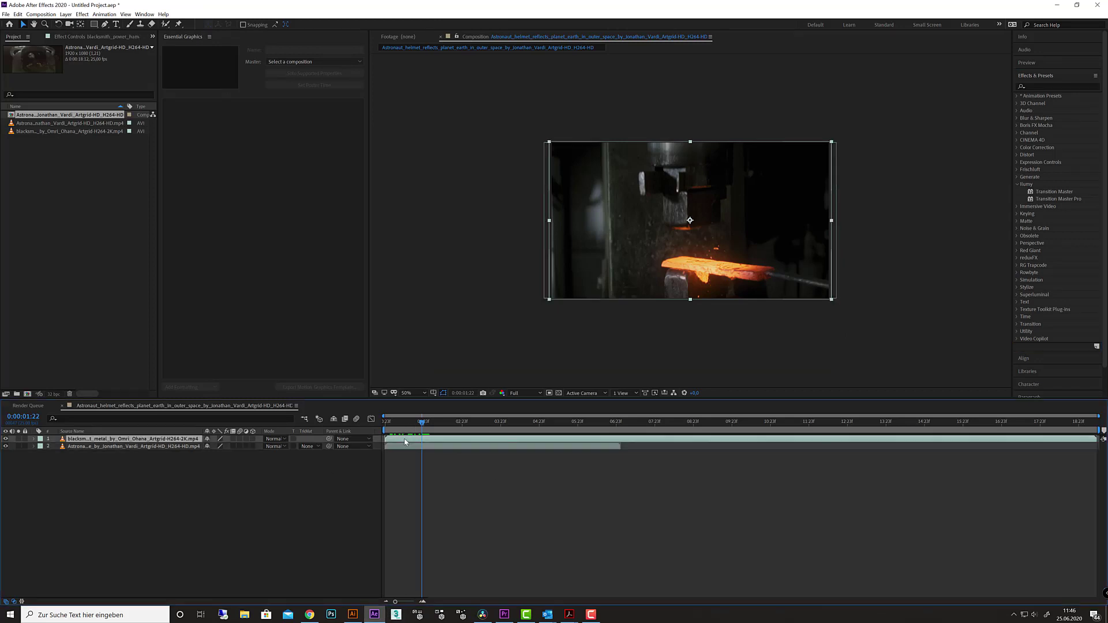
mouse_move(413, 425)
left_mouse_down()
mouse_move(397, 427)
mouse_move(411, 426)
left_mouse_up()
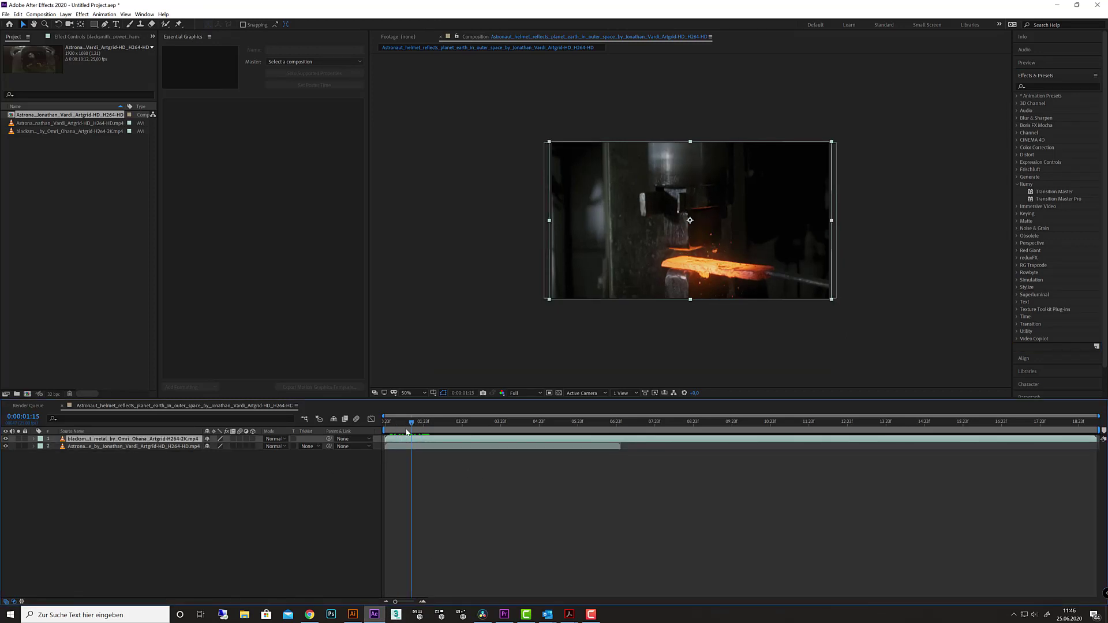
left_click_drag(1068, 199, 386, 428)
Play back the composition, stop at an earlier frame, and set Transition to 55%
key("space")
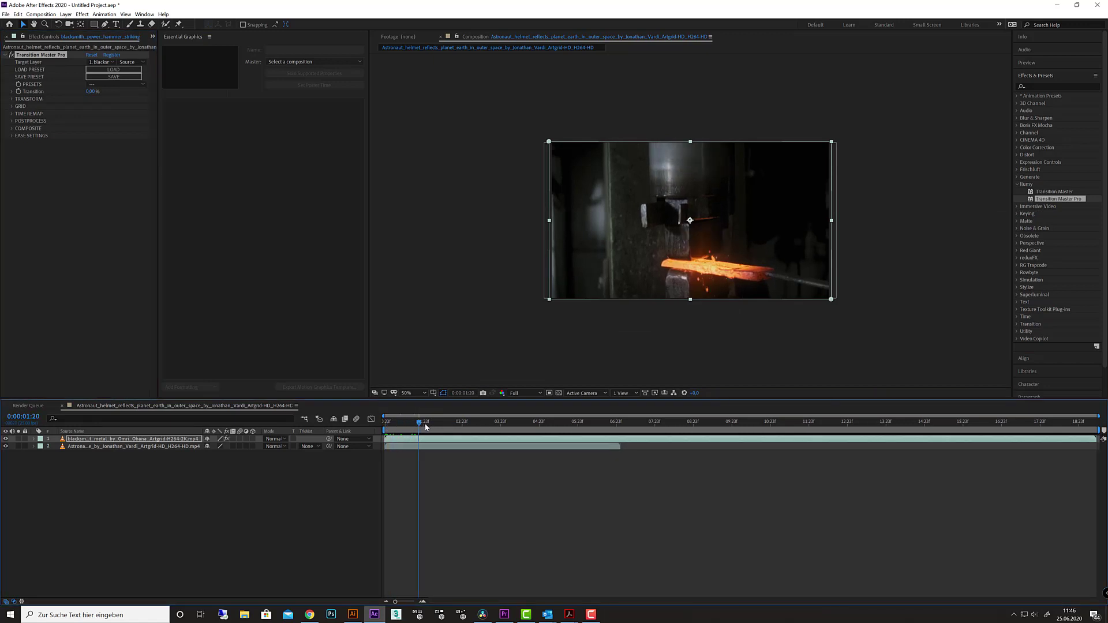
left_click(391, 426)
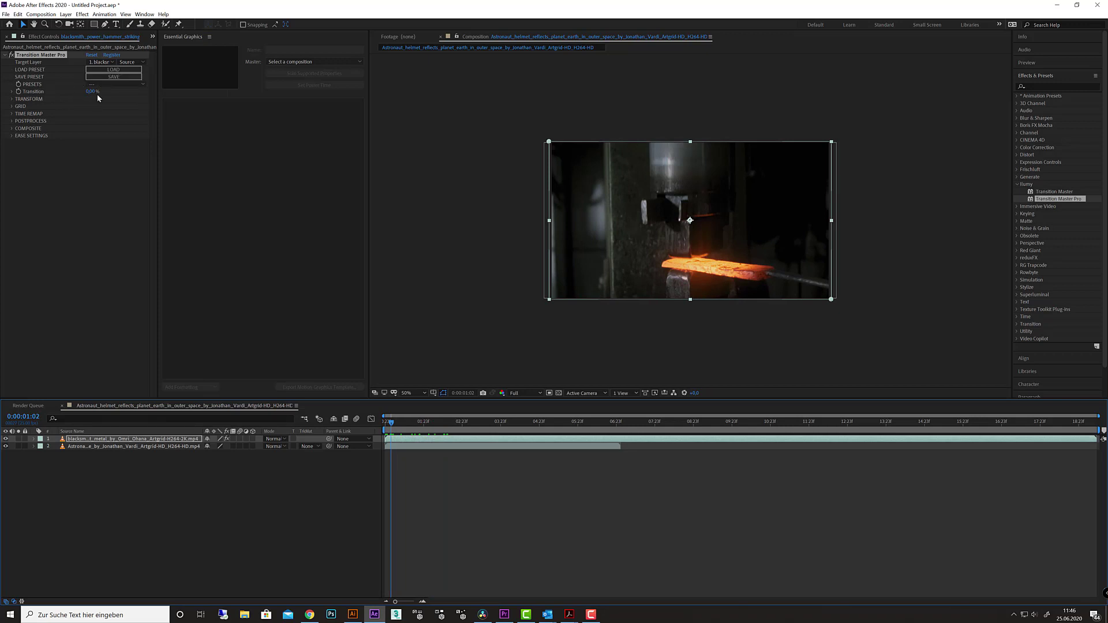
left_click_drag(91, 91, 116, 91)
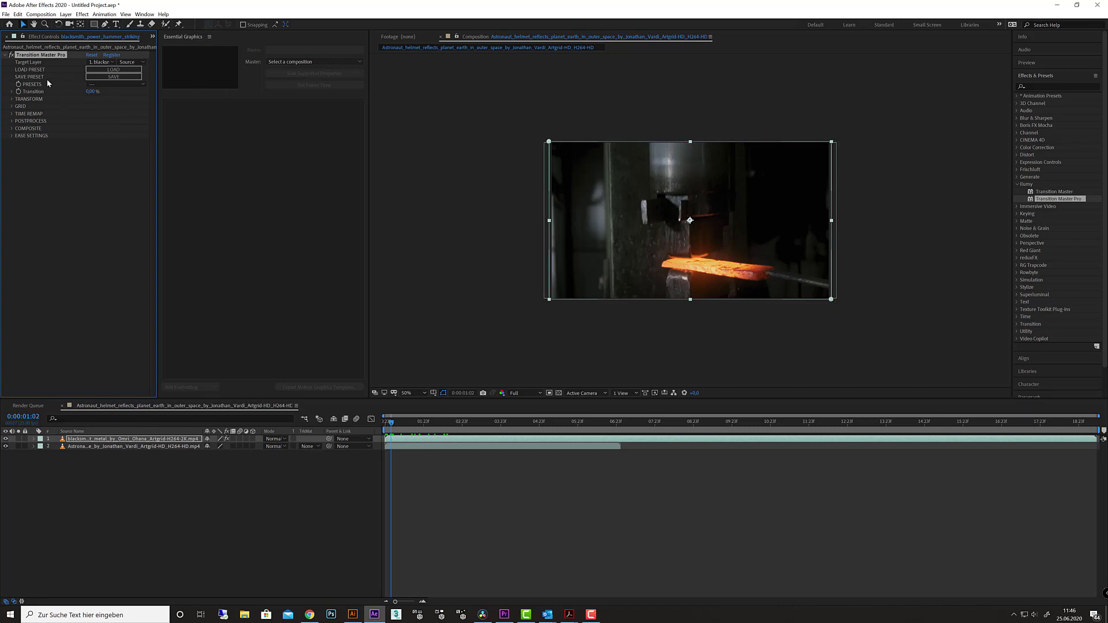
Set Target Layer to 2. Astronaut and drag the Transition value to preview the effect
left_click(99, 61)
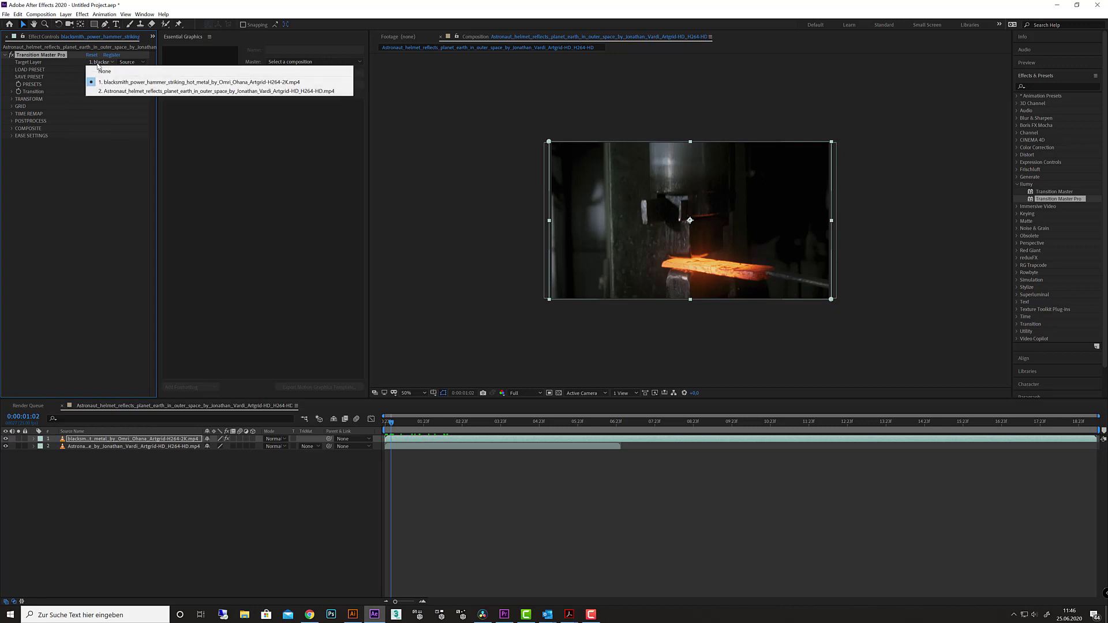
left_click(116, 91)
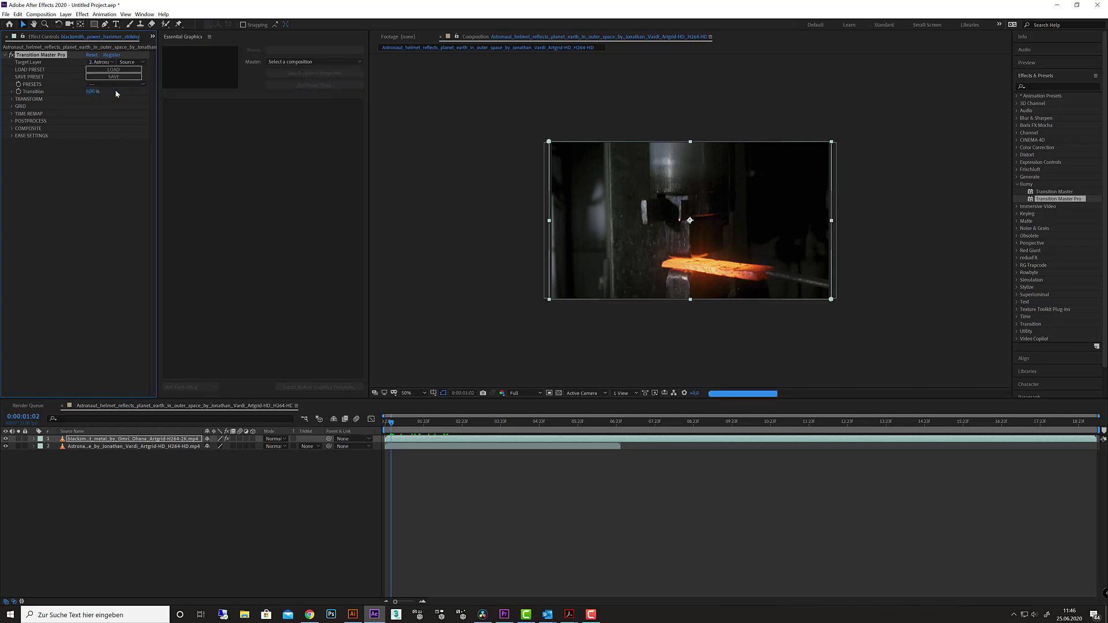
left_click(121, 447)
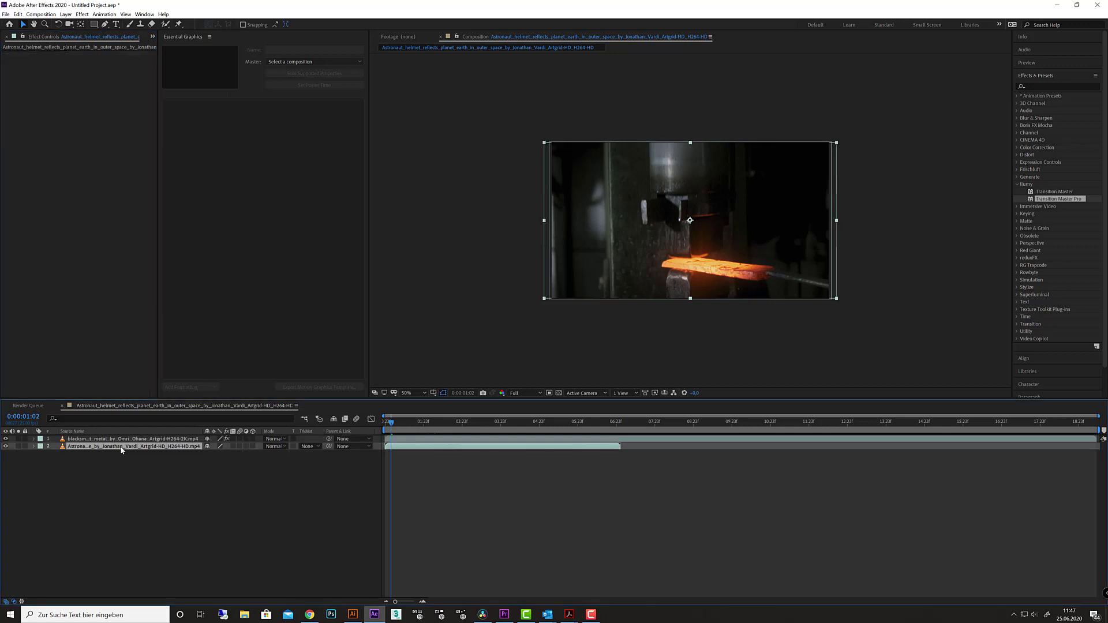
left_click(399, 438)
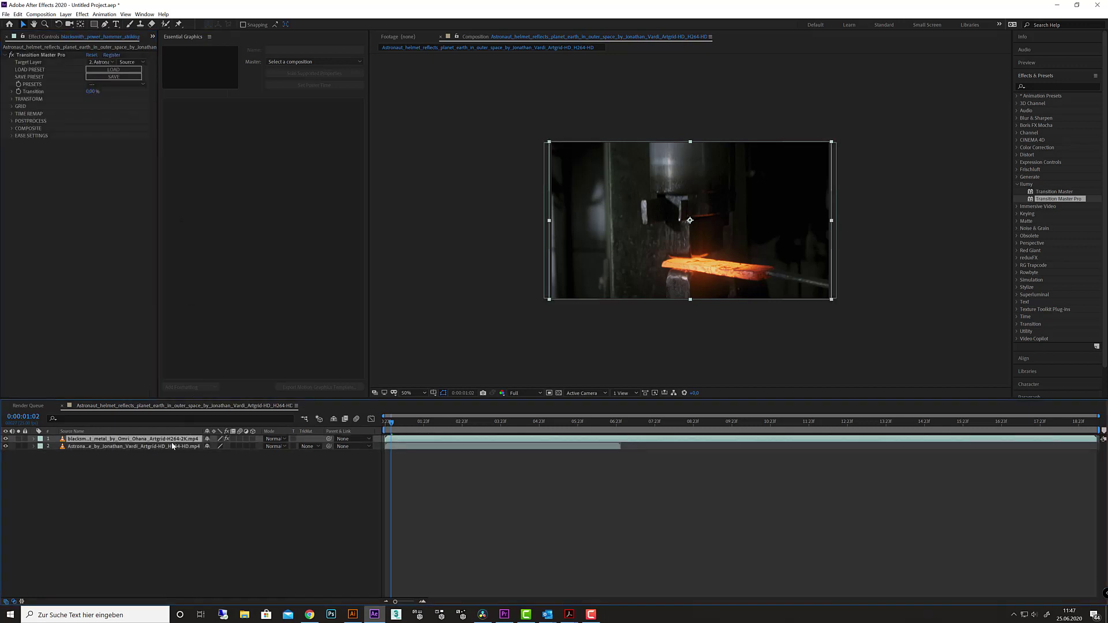
left_click_drag(99, 90, 75, 92)
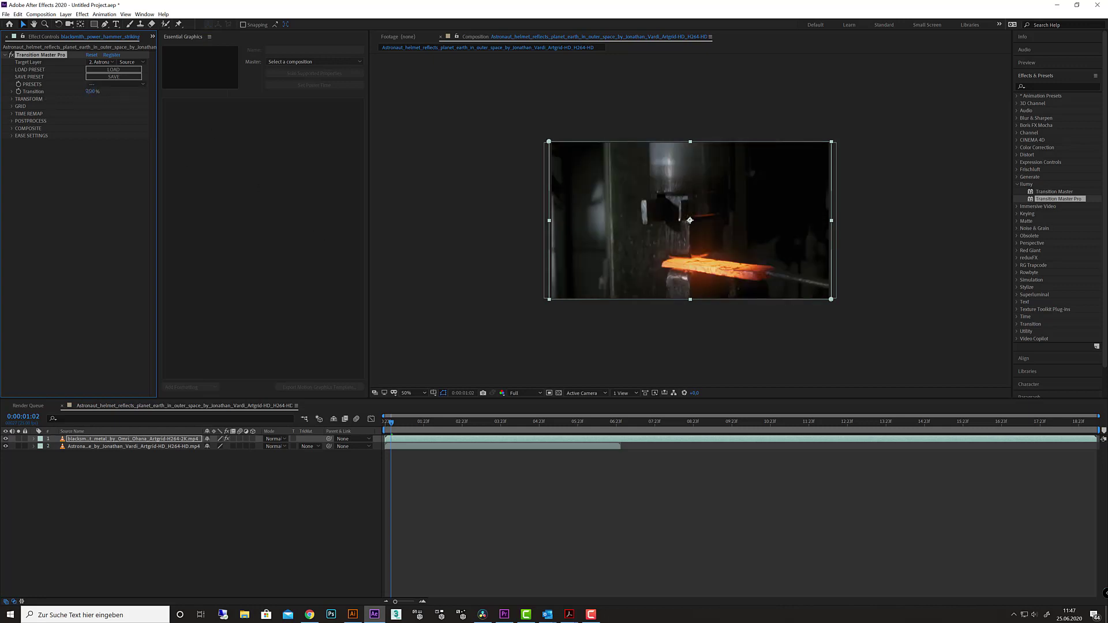
Twirl TRANSFORM open in Effect Controls, then collapse it again
left_click(12, 98)
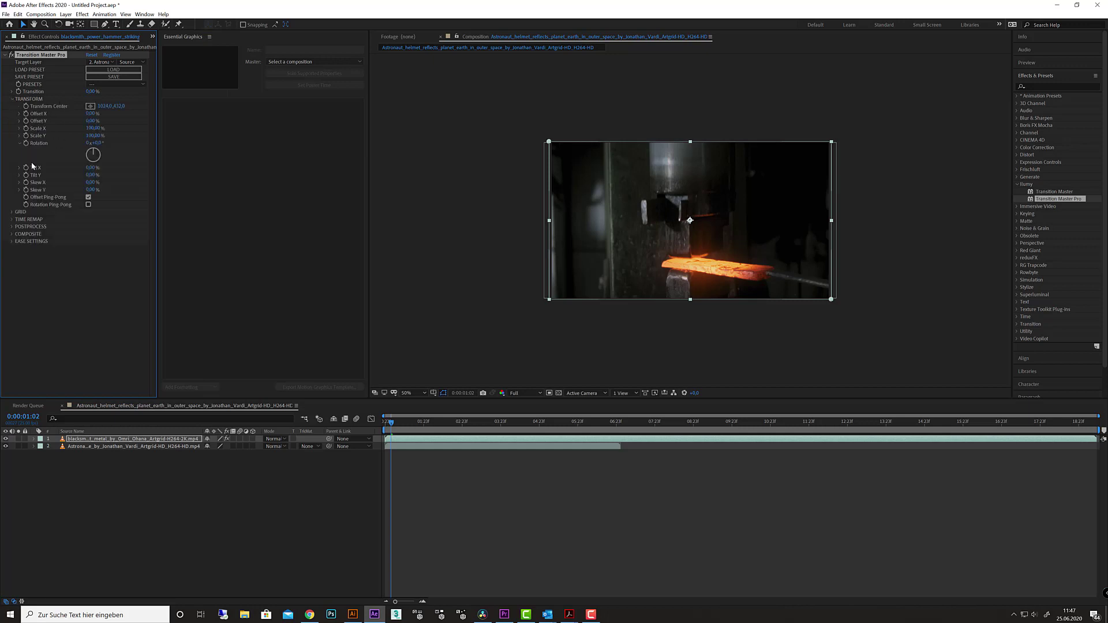
left_click(12, 98)
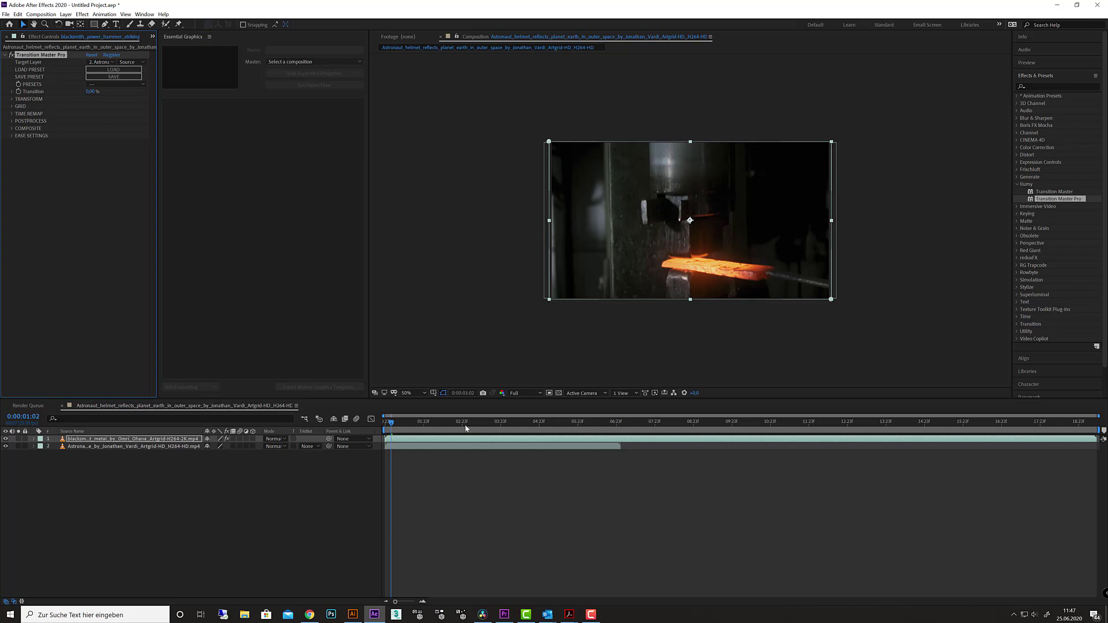
Switch back to DaVinci Resolve to view the Video 1 transition's OpenFX settings
left_click(483, 614)
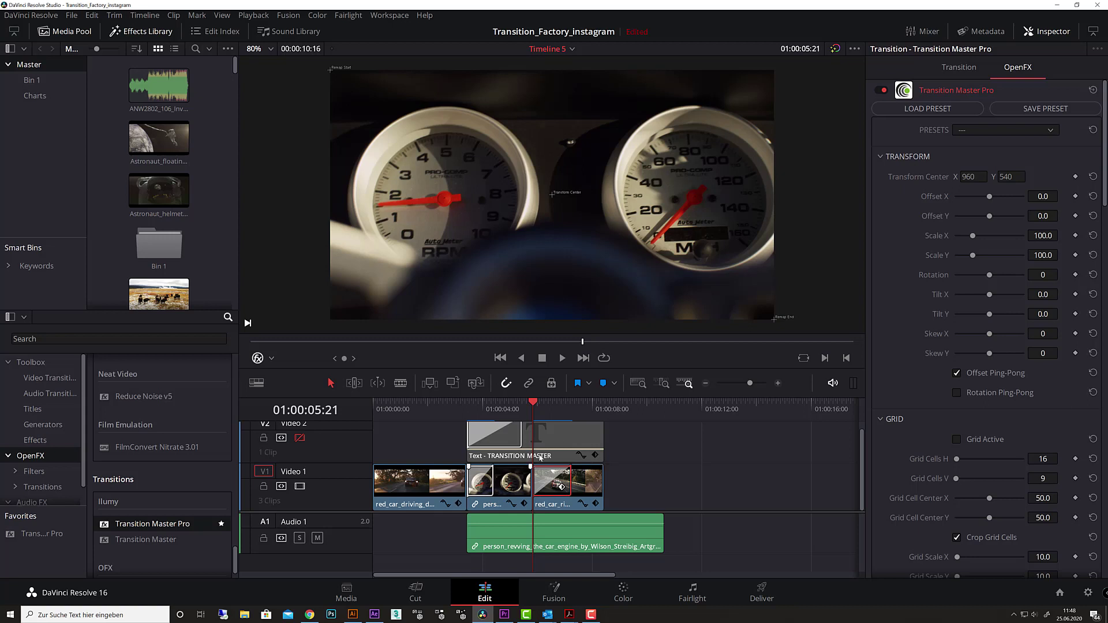
Collapse the Transform, Grid, Time Remap, Postprocess, Composite, Target Mirror Mode and Ease Settings groups
left_click(880, 159)
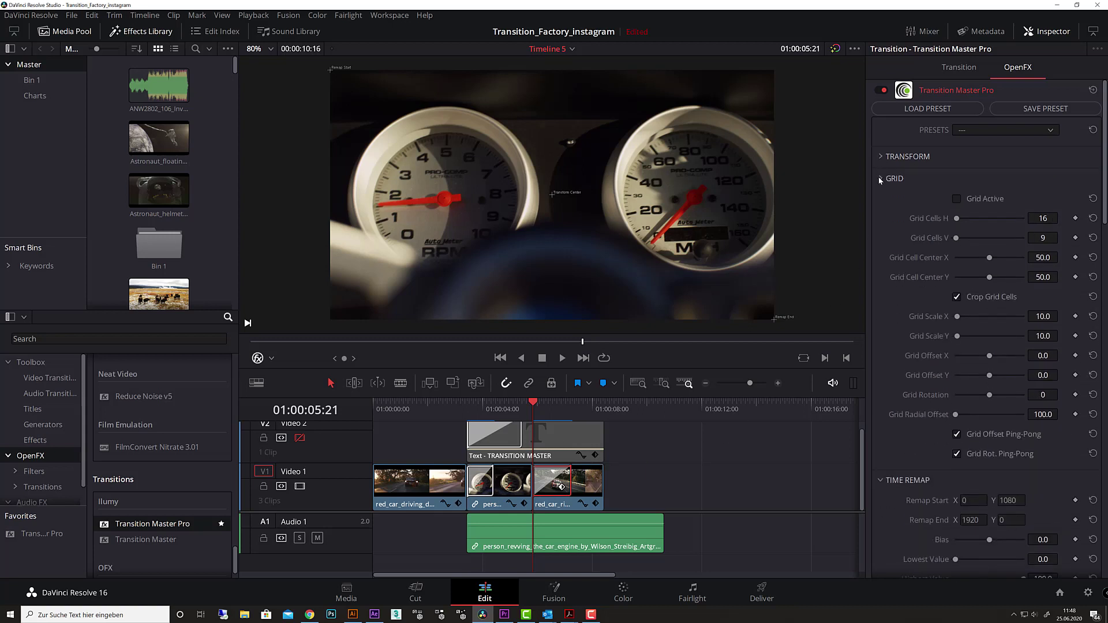
left_click(878, 177)
left_click(878, 203)
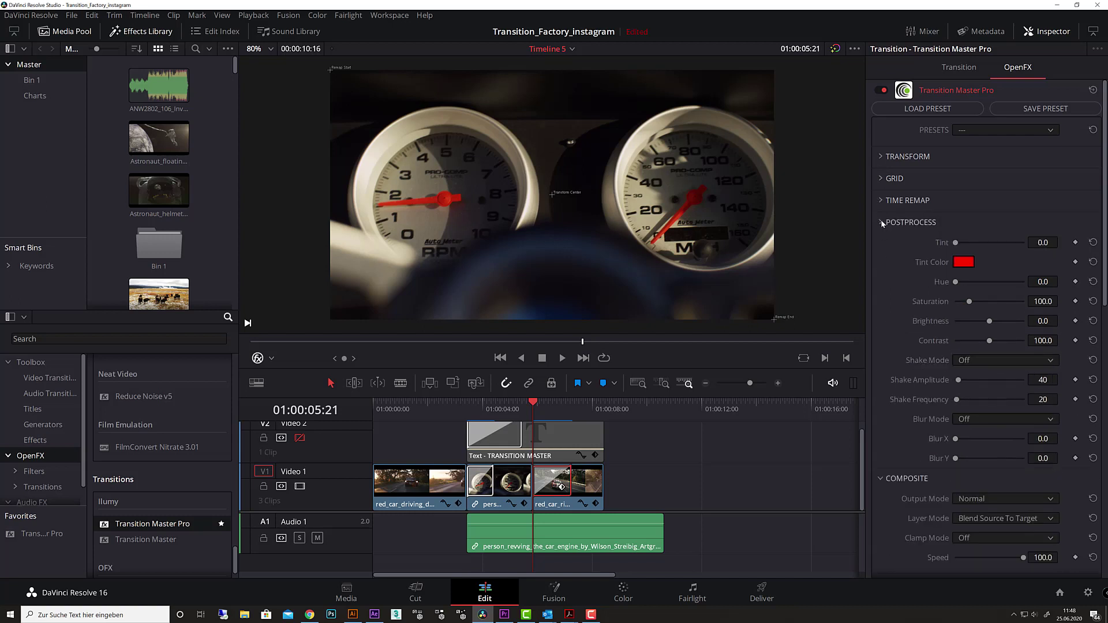
left_click(881, 222)
left_click(880, 244)
left_click(879, 266)
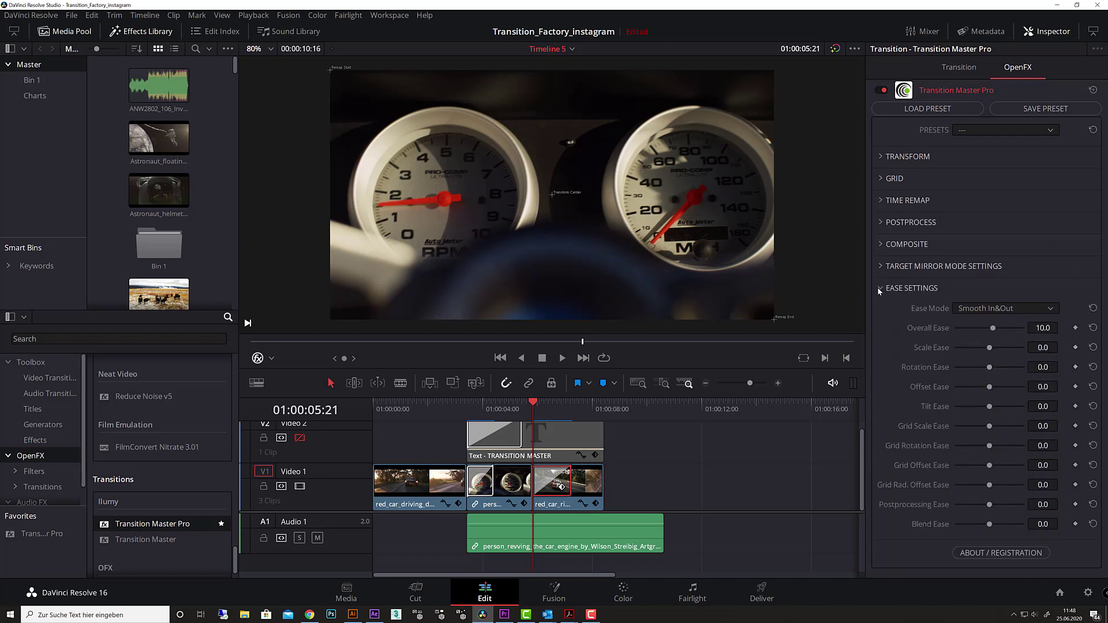
left_click(880, 289)
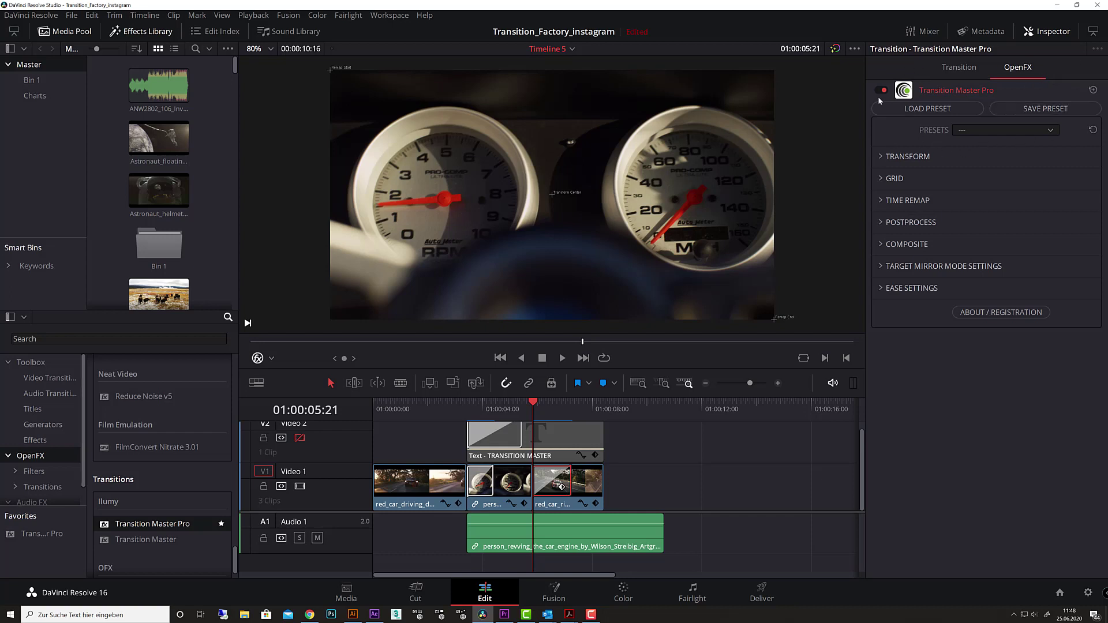
left_click(1003, 130)
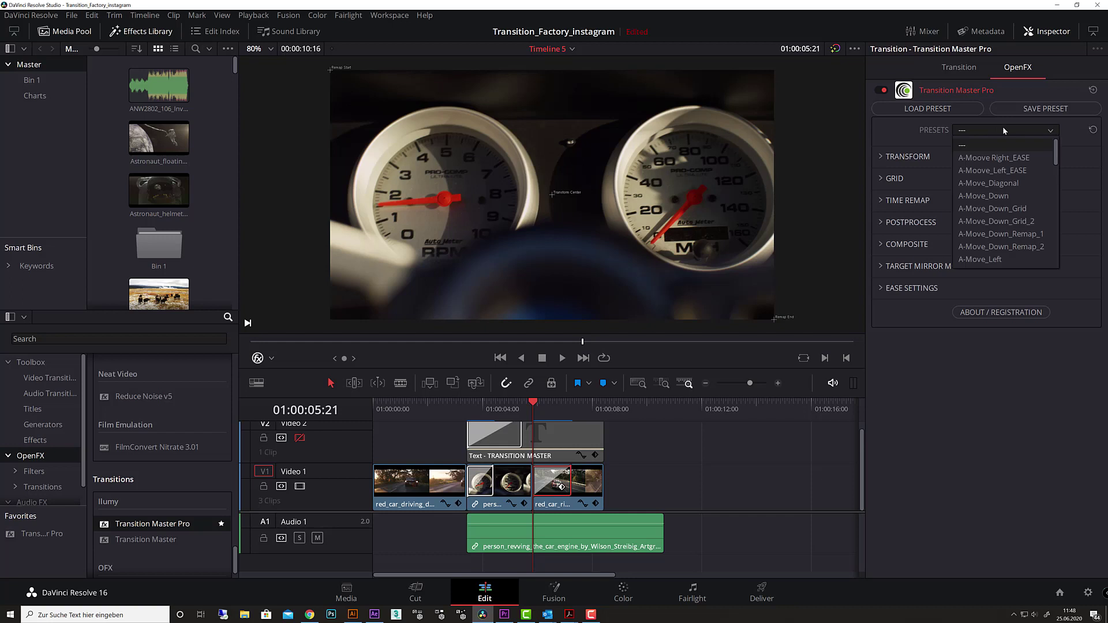
left_click(919, 139)
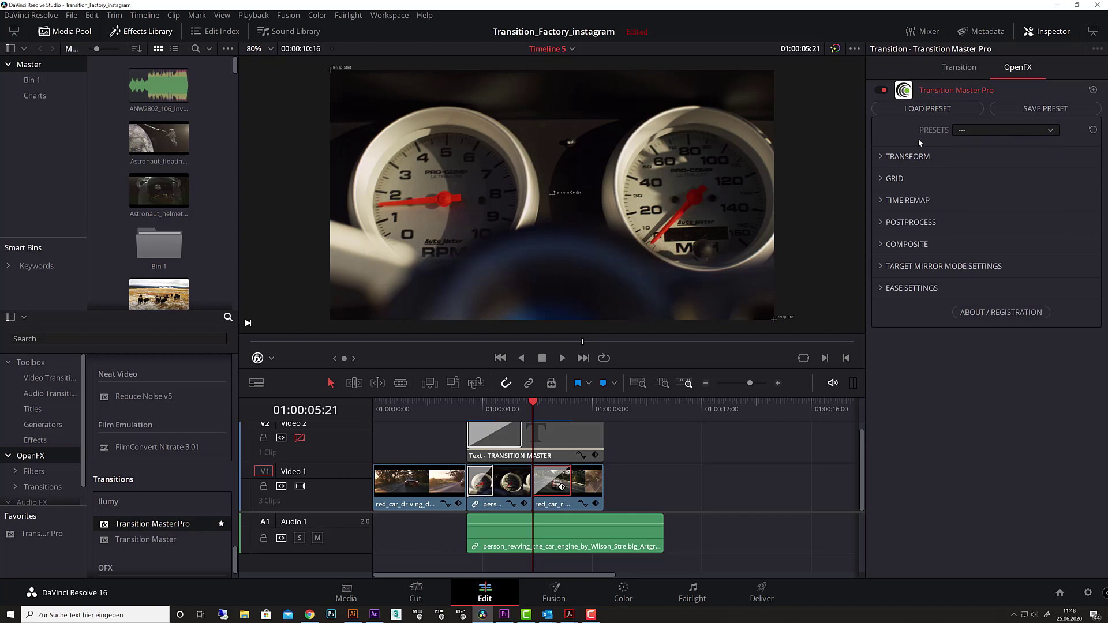
left_click(985, 131)
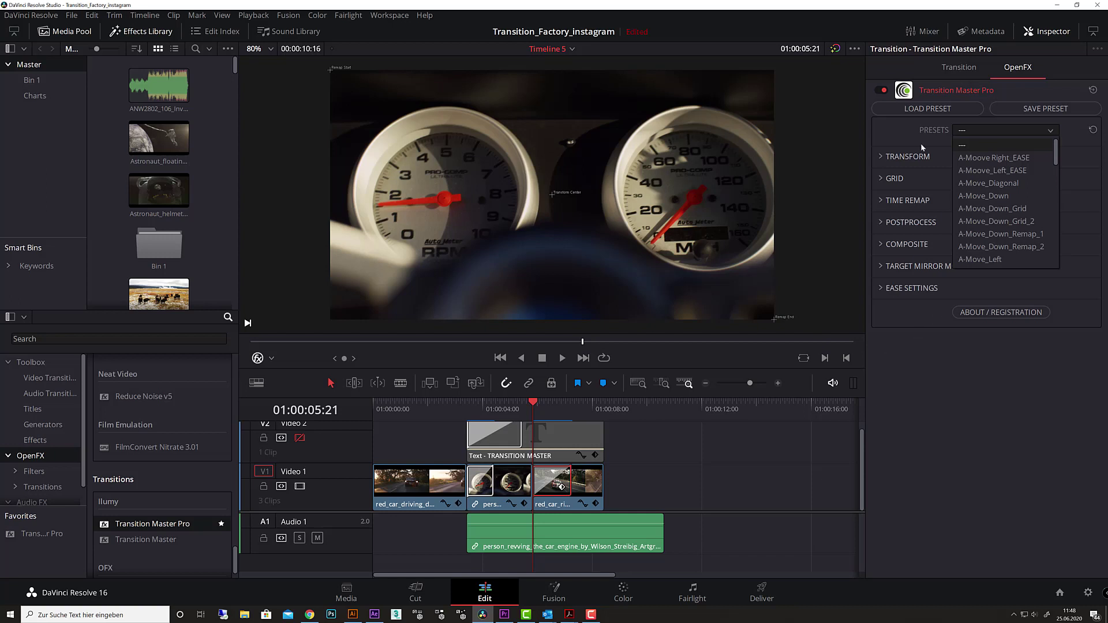
scroll(992, 166, "down", 1)
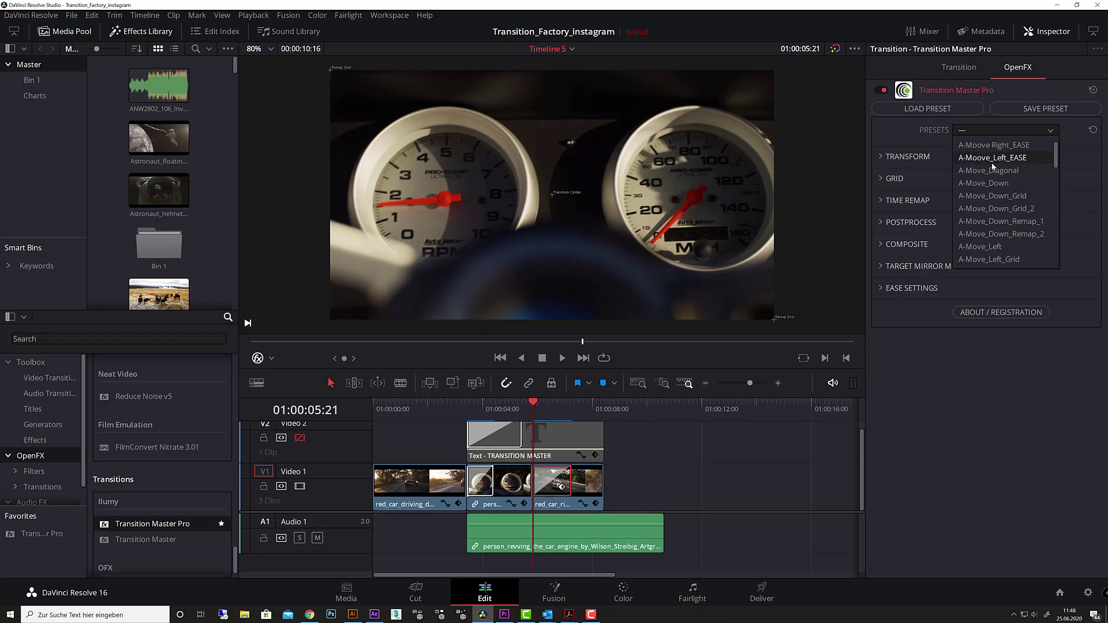
left_click(988, 158)
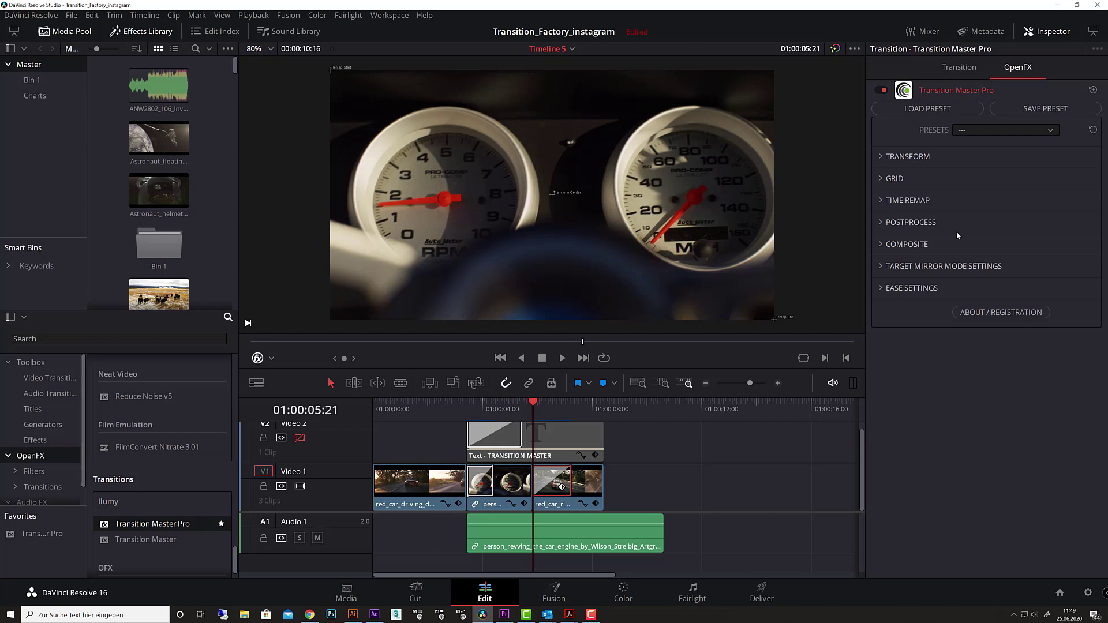
left_click(879, 157)
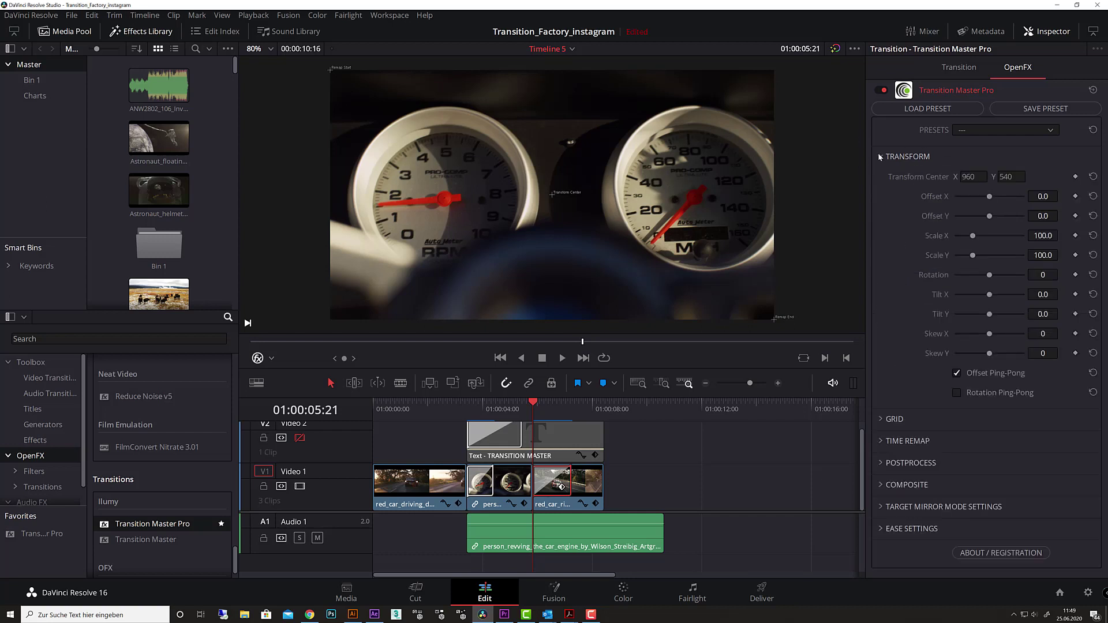
left_click(880, 156)
left_click(882, 179)
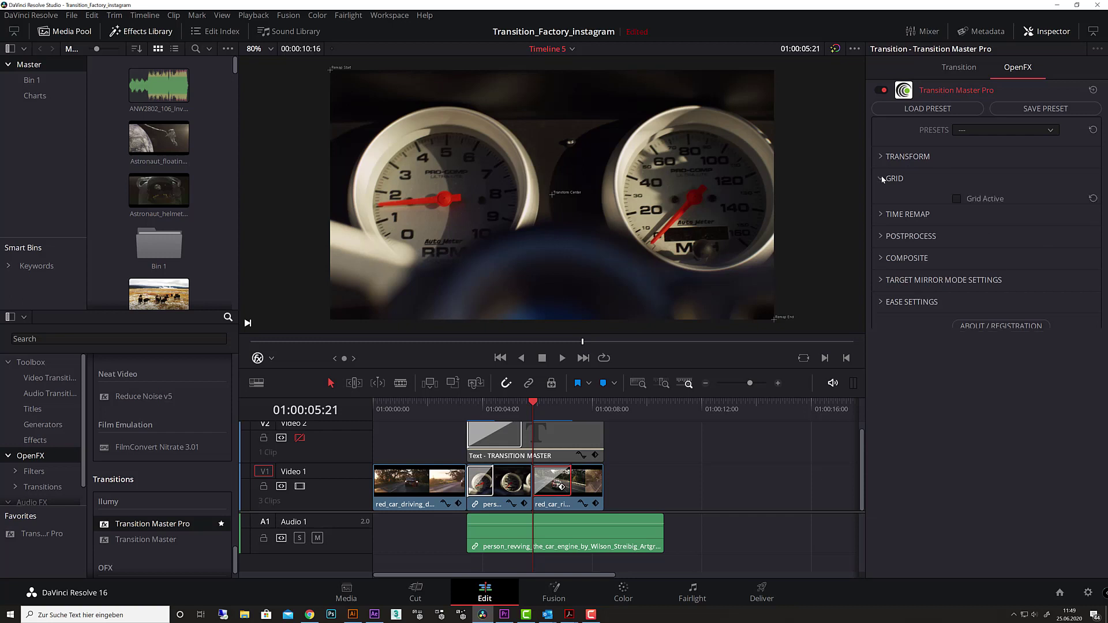
left_click(881, 178)
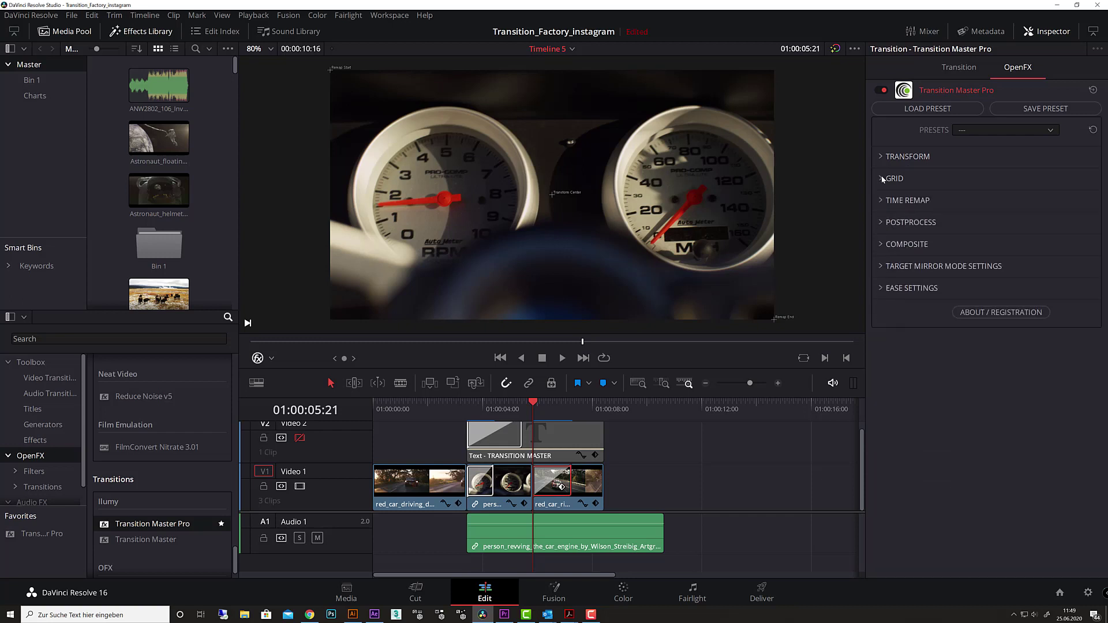